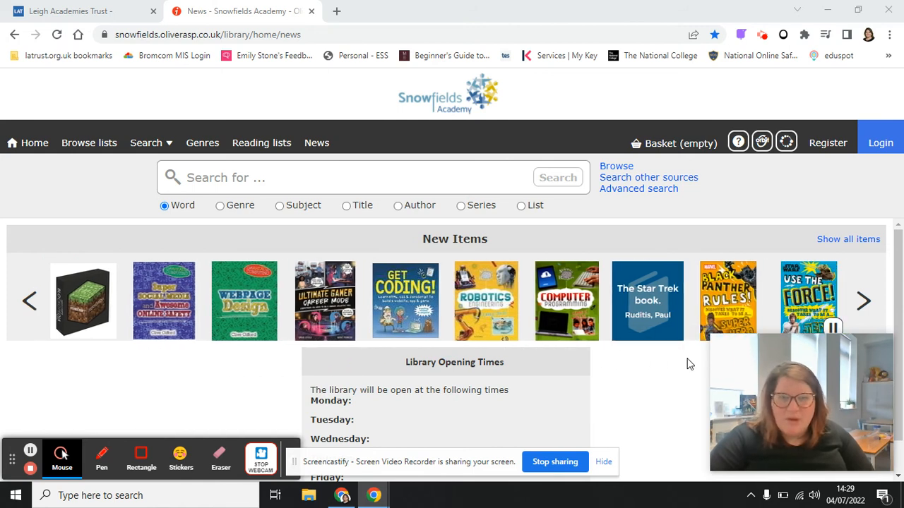
Log in to the library system with the saved administrator account and dismiss the system update notice.
left_click(604, 462)
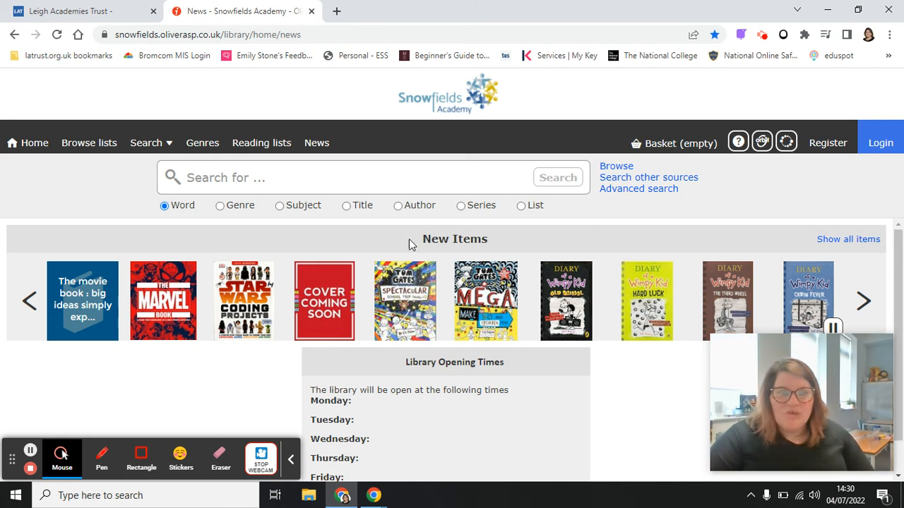
left_click(884, 146)
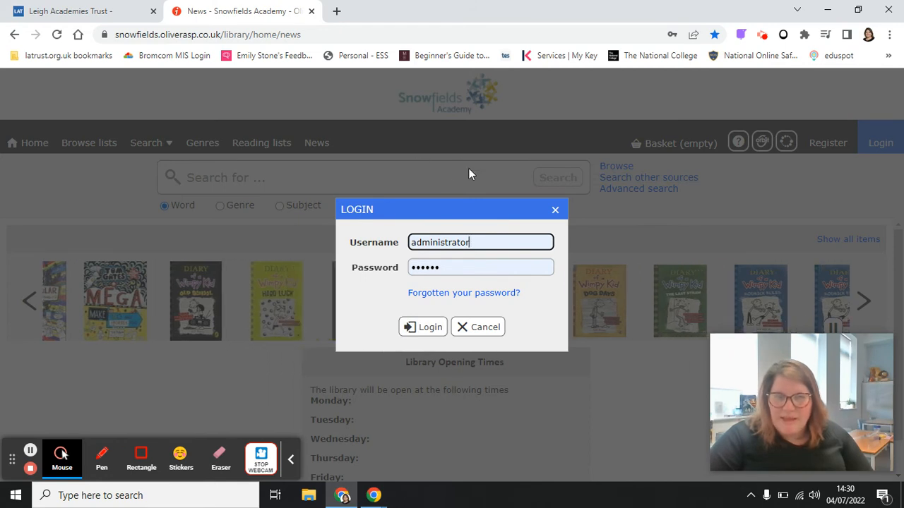
left_click(430, 326)
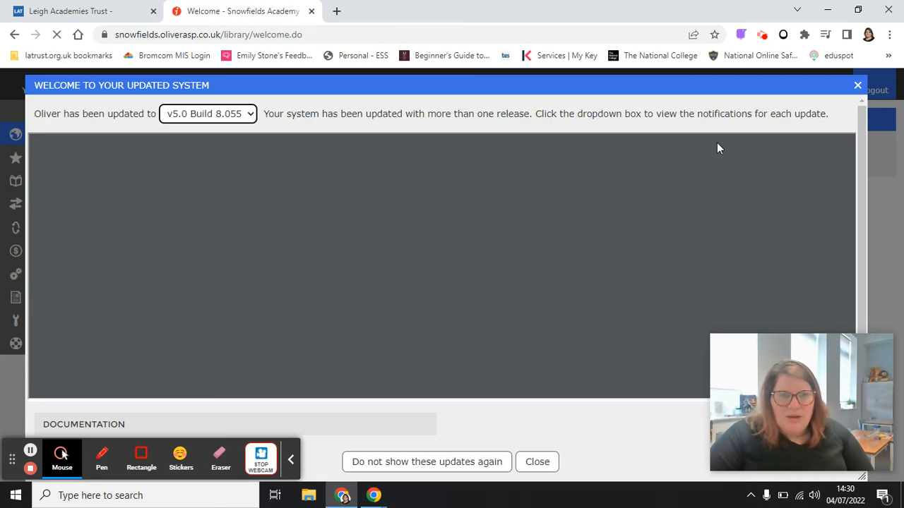
left_click(859, 86)
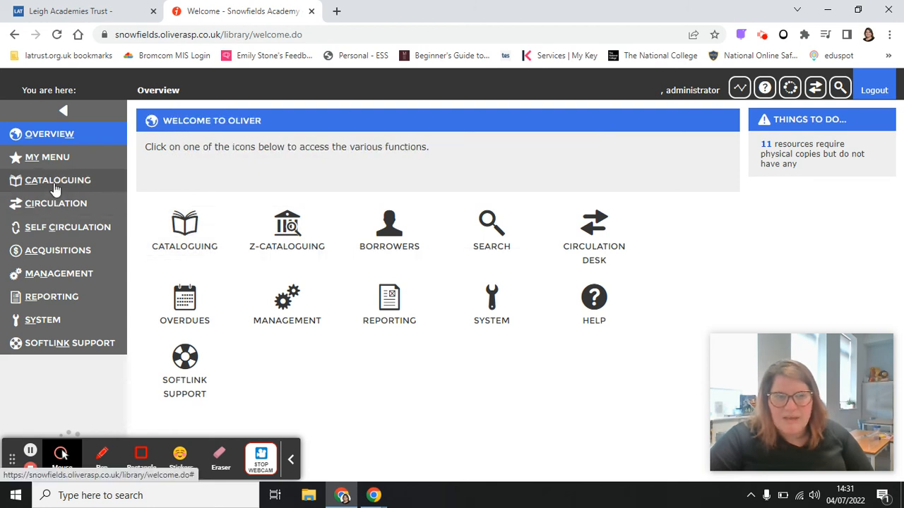
left_click(176, 241)
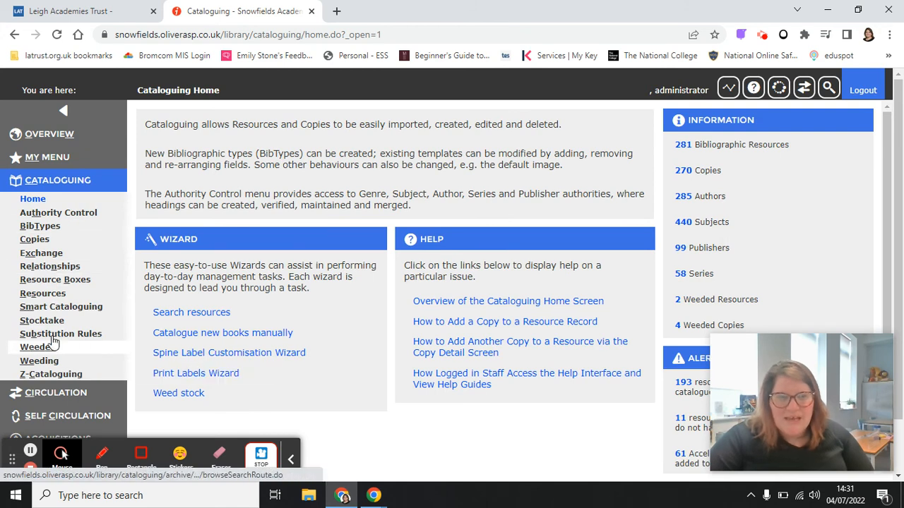
left_click(41, 299)
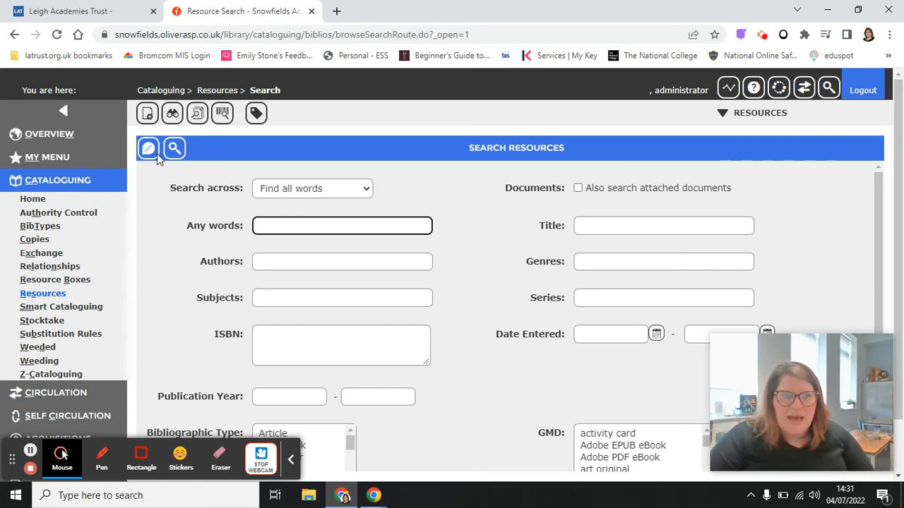
left_click(147, 115)
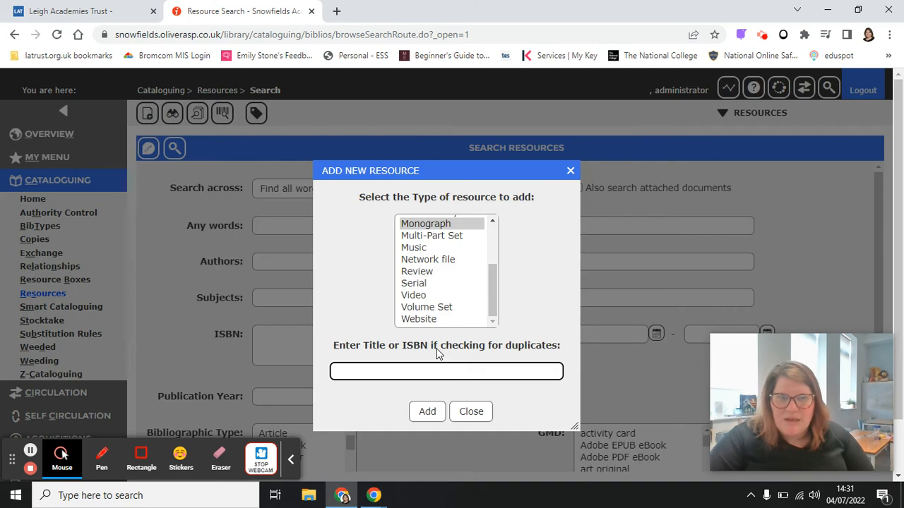
left_click(441, 225)
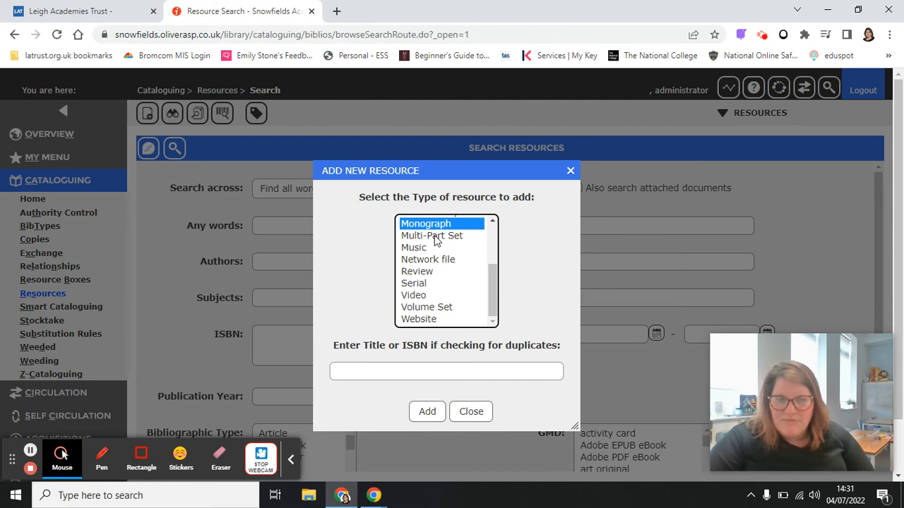
left_click(436, 371)
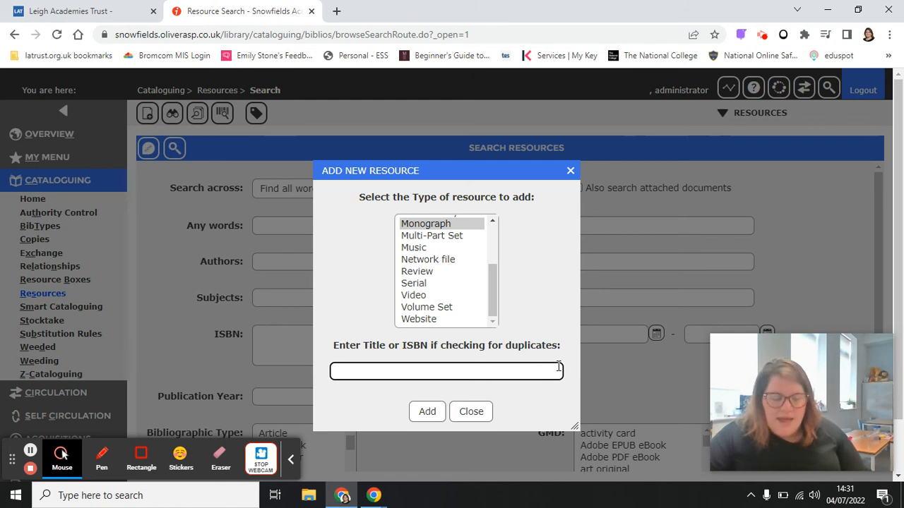
type("9781474921329")
key("Return")
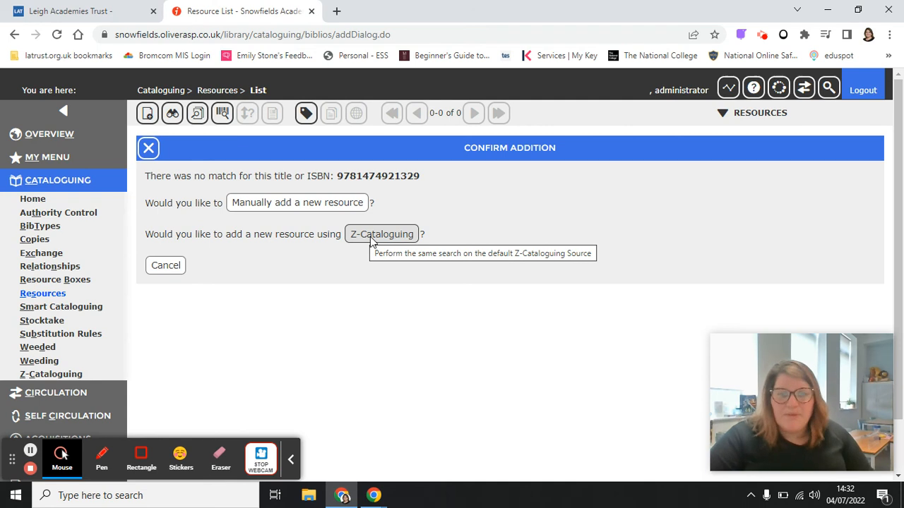
Look up the same ISBN through Z-Cataloguing and import the record for "It only happens in the movies".
left_click(373, 241)
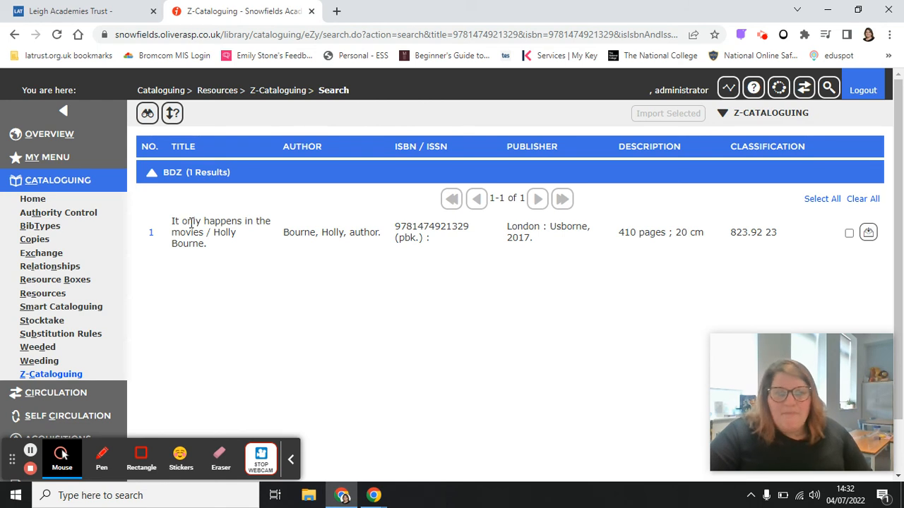
left_click(872, 240)
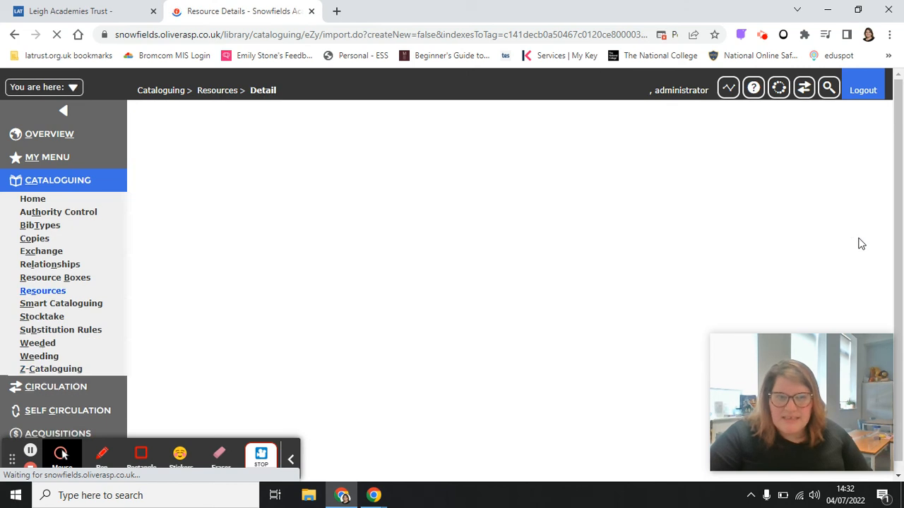
Review the imported book's resource details, including its cover image, genres, classification, ISBN and abstract.
scroll(532, 312, "down", 3)
scroll(535, 309, "down", 3)
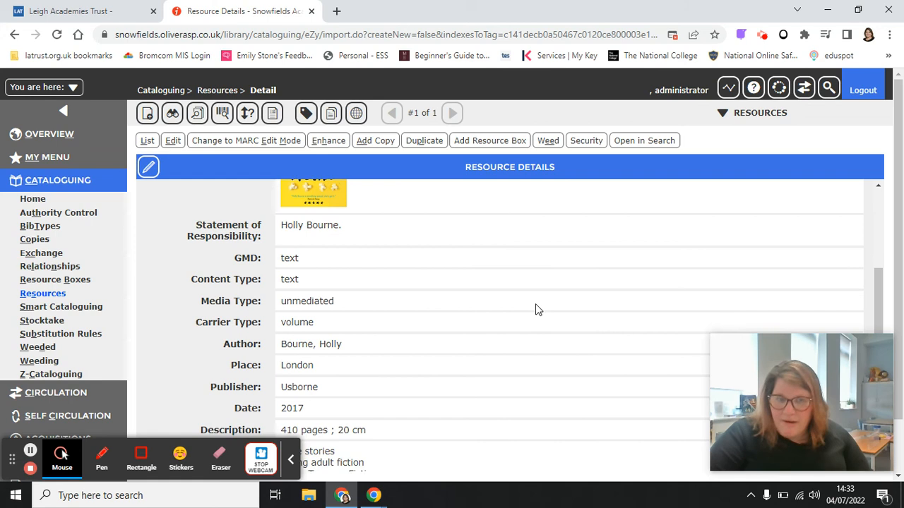
scroll(535, 310, "down", 5)
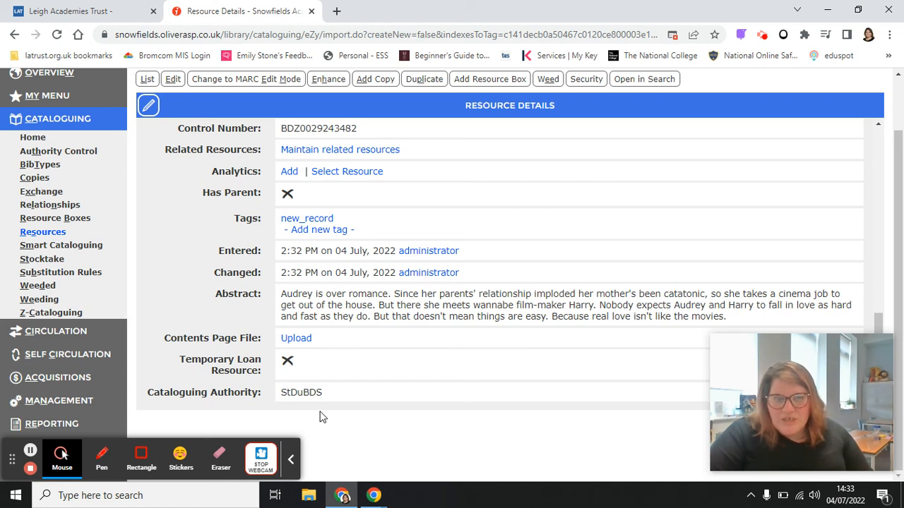
scroll(319, 417, "up", 2)
scroll(375, 412, "up", 6)
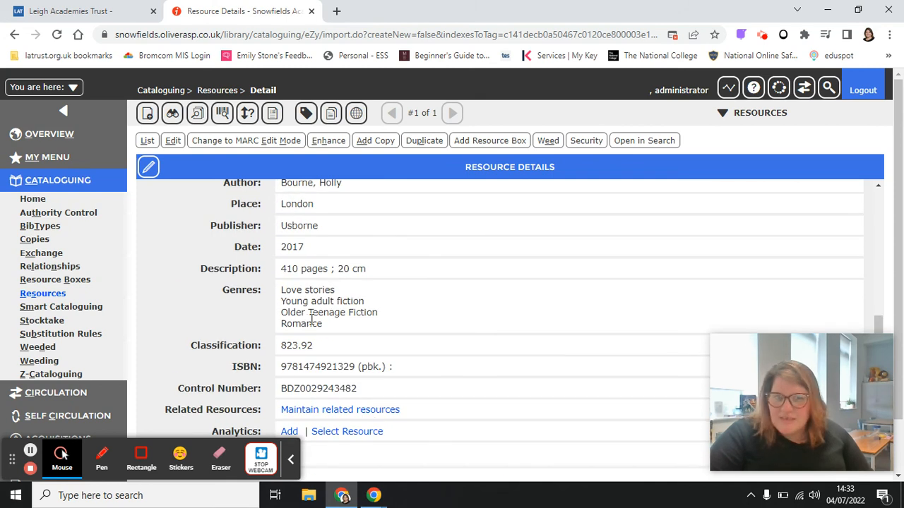
scroll(386, 335, "up", 10)
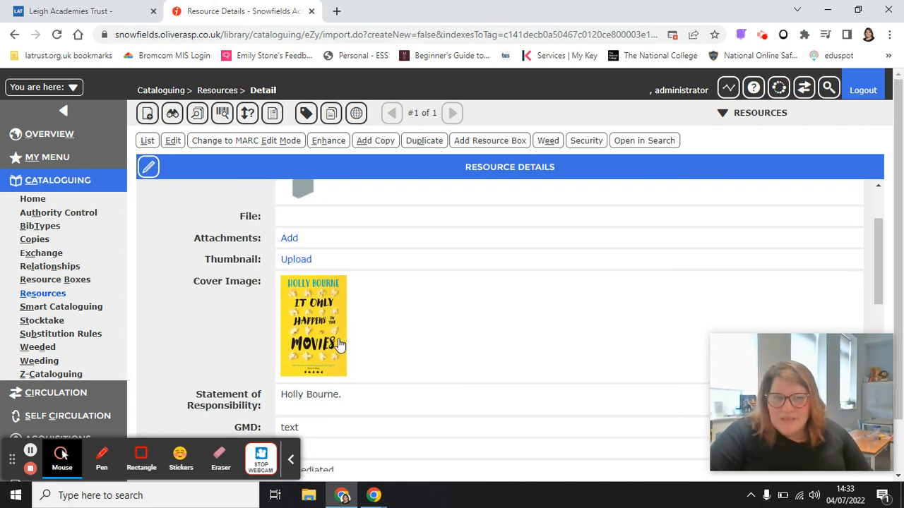
scroll(417, 343, "up", 2)
scroll(420, 340, "up", 1)
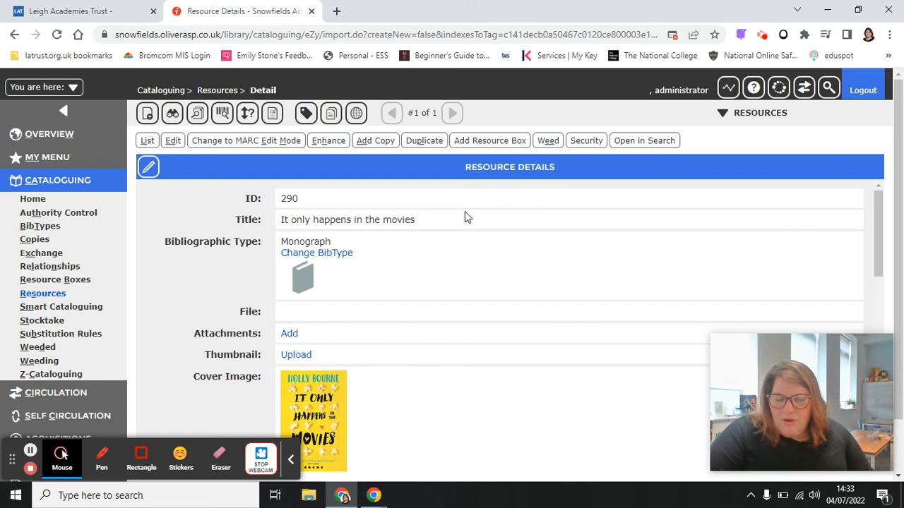
Start a new copy of the book, assigning it to the Realistic Fiction collection and the Snowfields Bearsted branch.
left_click(387, 142)
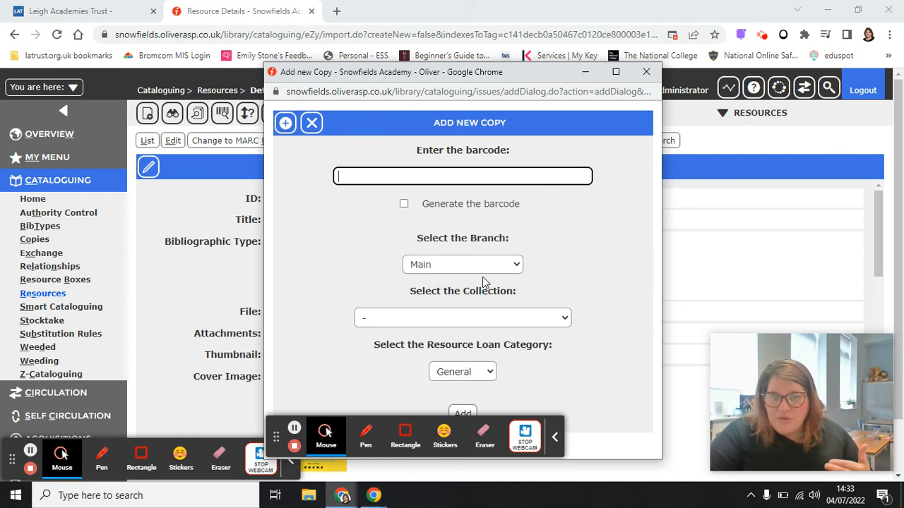
left_click(491, 321)
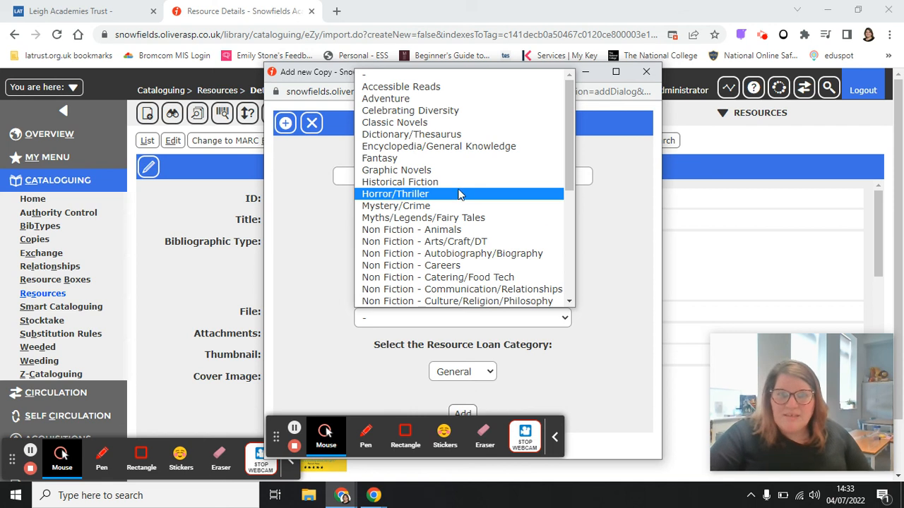
scroll(461, 176, "down", 6)
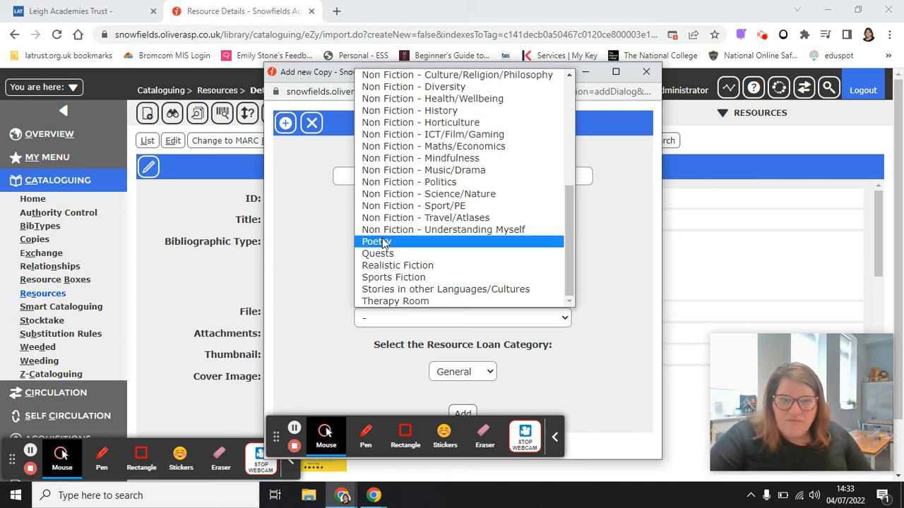
left_click(438, 266)
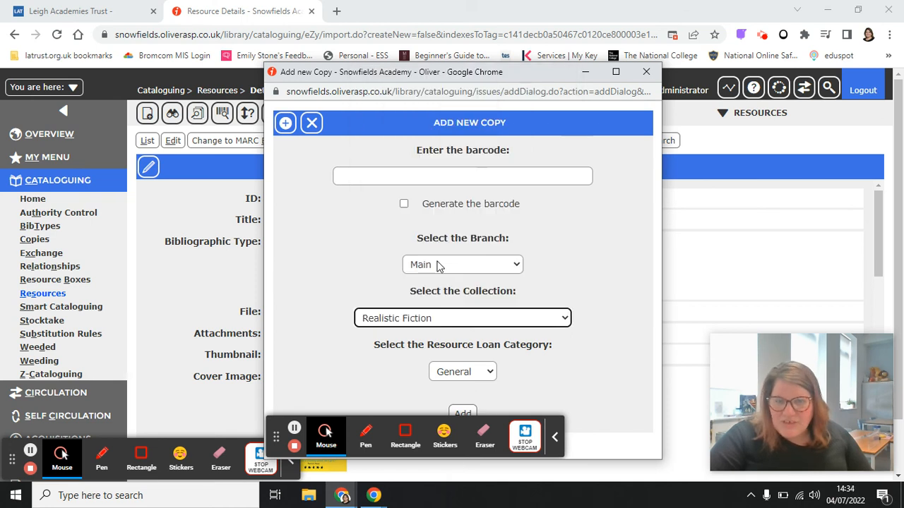
left_click(505, 266)
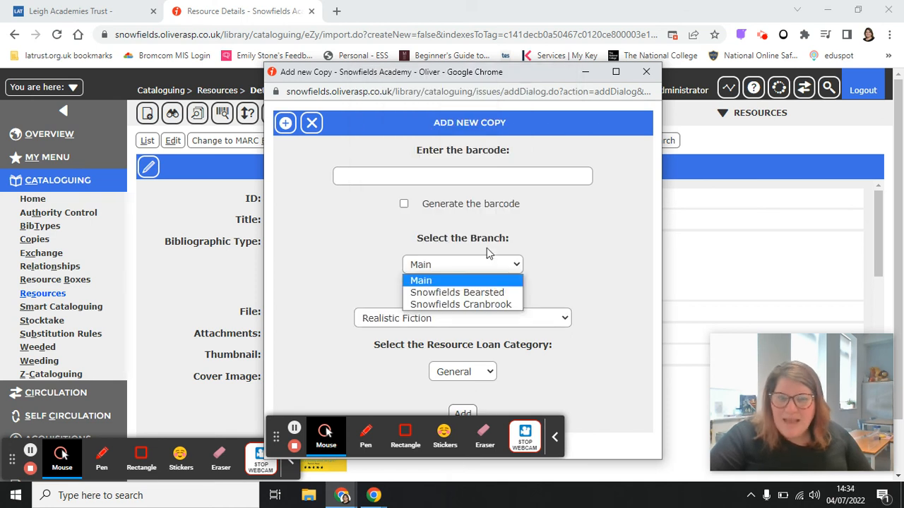
left_click(471, 294)
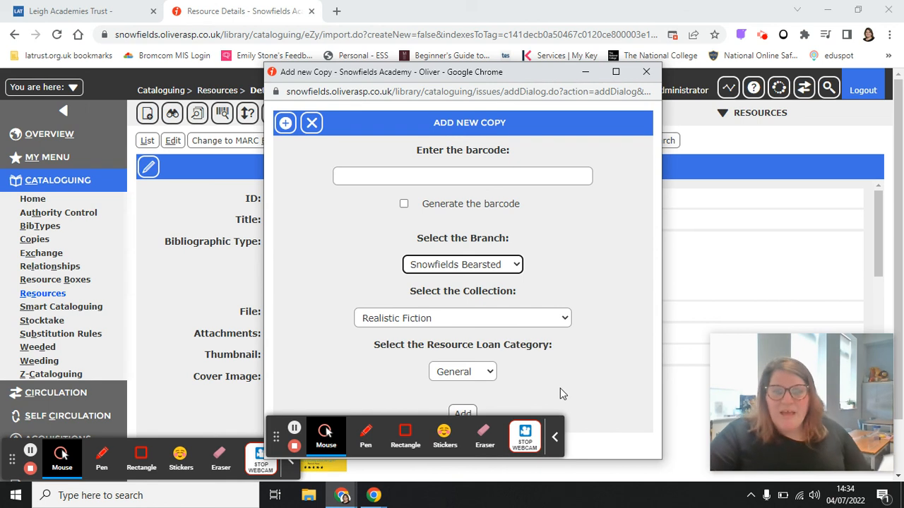
Set the new copy's resource loan category to KS4/5 and add it with barcode S00272J5430.
left_click(493, 380)
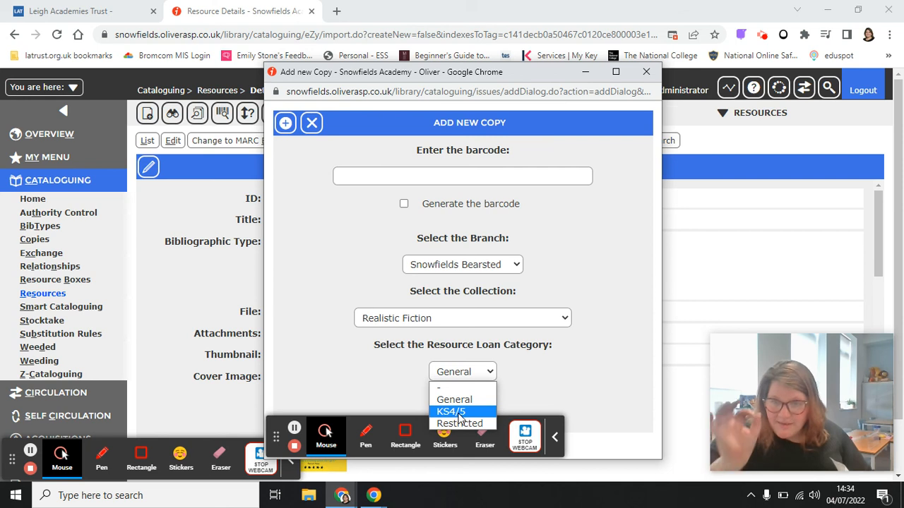
left_click(452, 411)
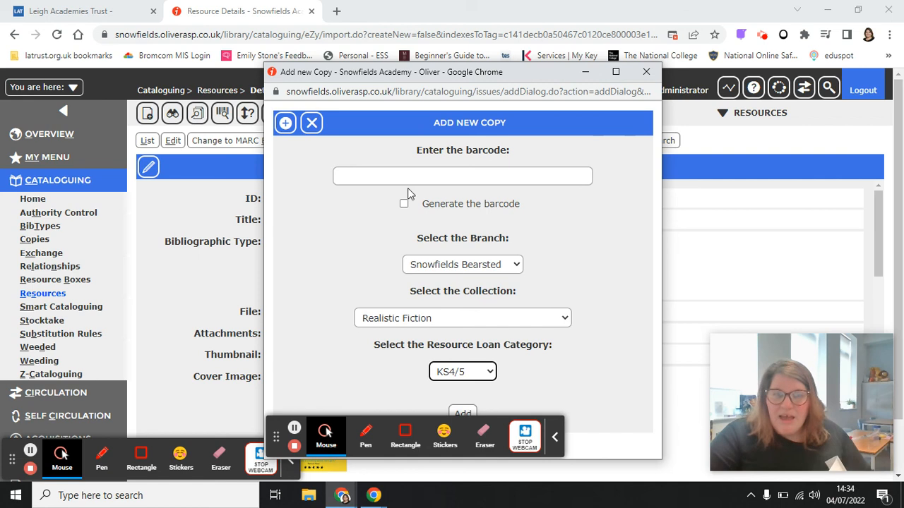
left_click(395, 173)
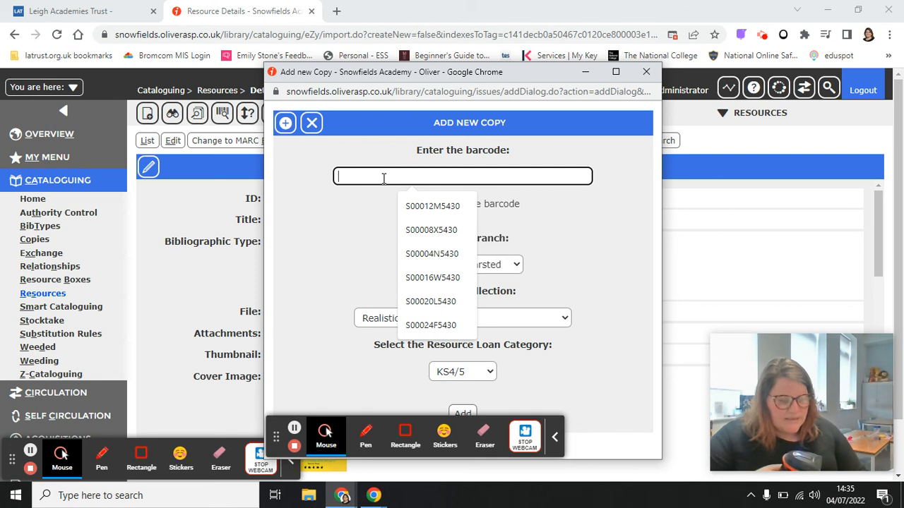
key("Return")
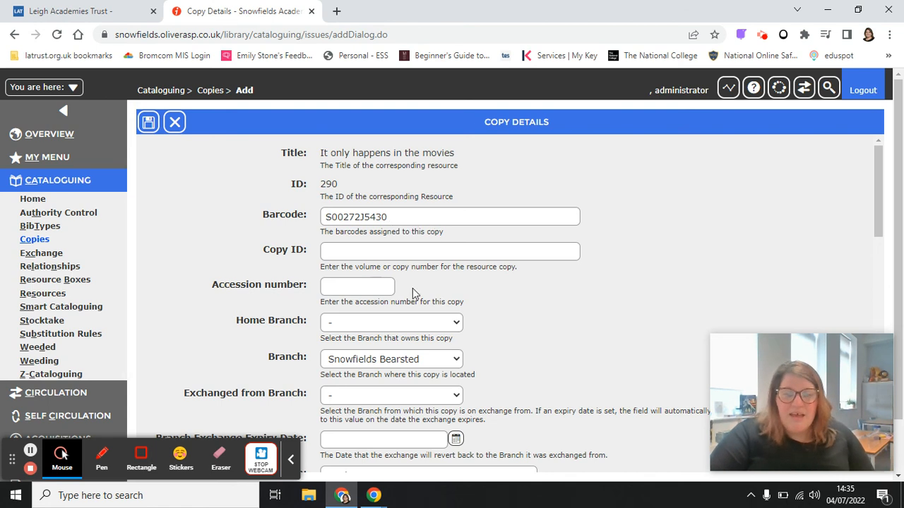
Set the copy's Home Branch to Main, check the remaining copy details and save the copy.
scroll(416, 295, "down", 1)
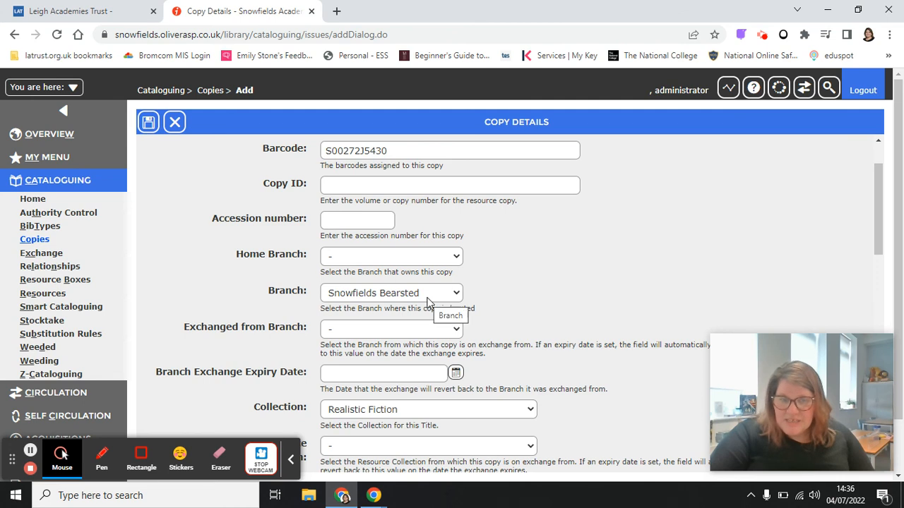
left_click(455, 258)
left_click(387, 286)
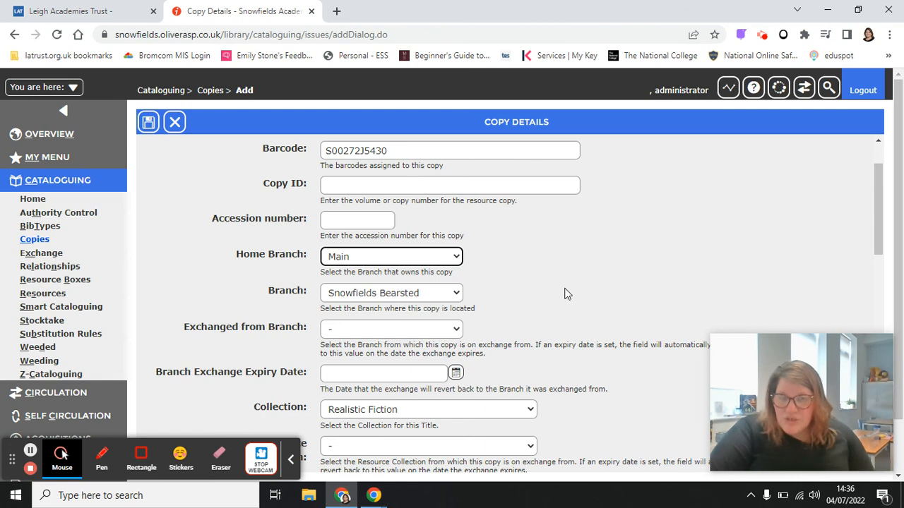
scroll(563, 265, "down", 2)
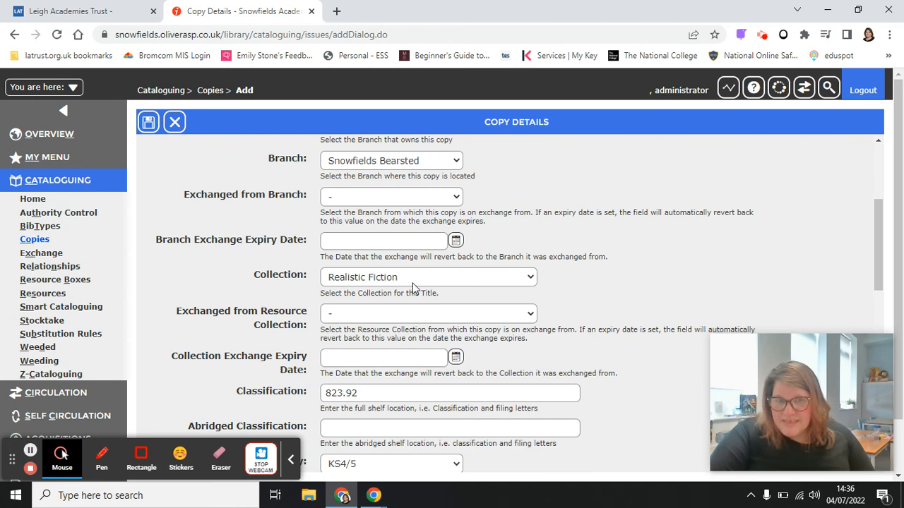
scroll(413, 286, "down", 4)
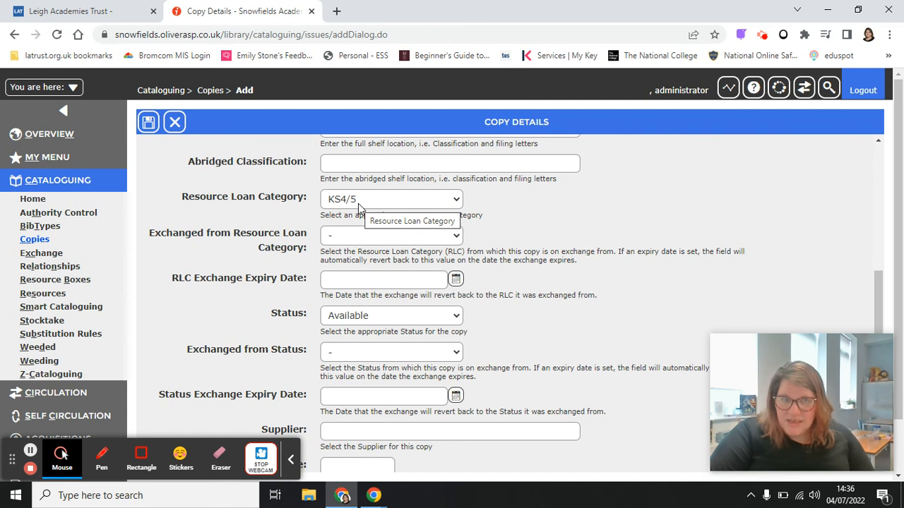
scroll(521, 256, "down", 2)
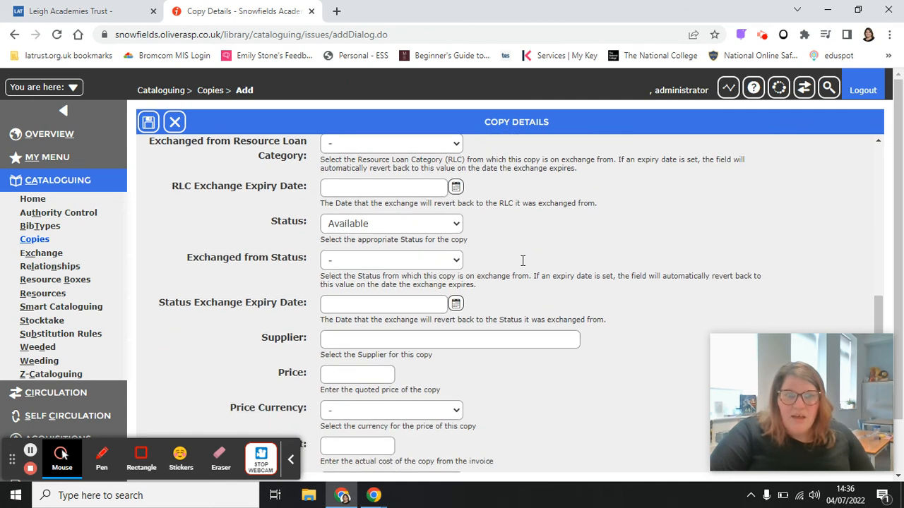
scroll(490, 233, "down", 4)
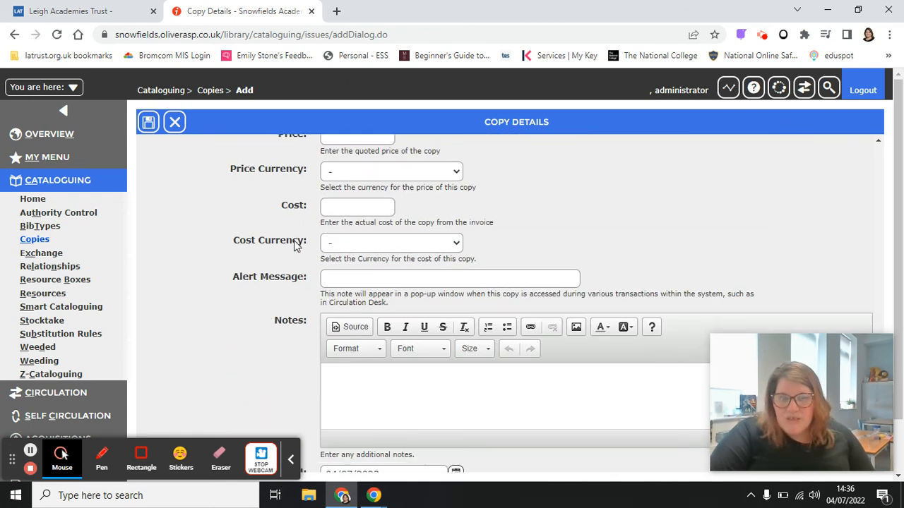
scroll(296, 244, "up", 1)
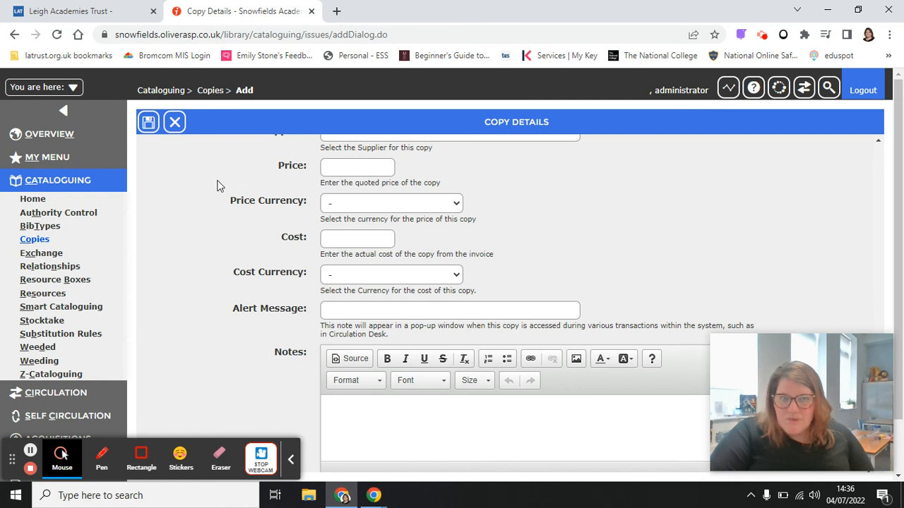
left_click(149, 125)
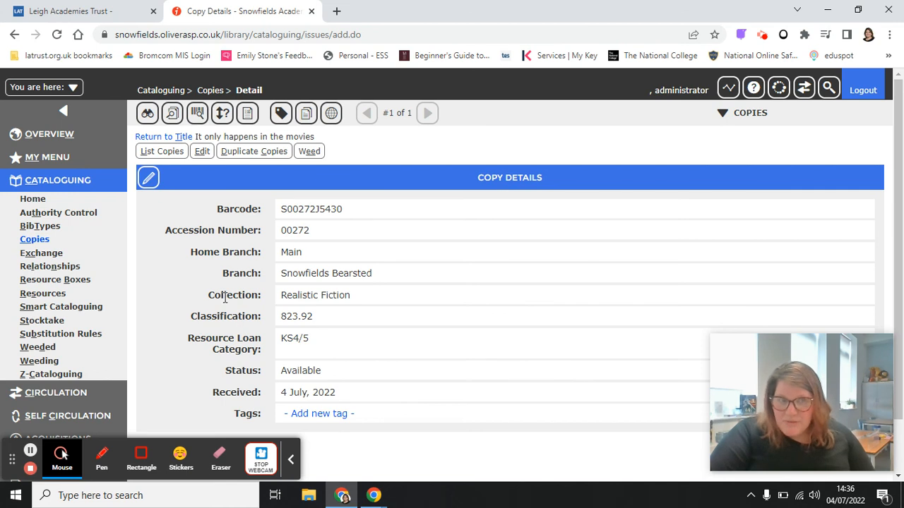
Return to the search screen for cataloguing resources.
left_click(33, 298)
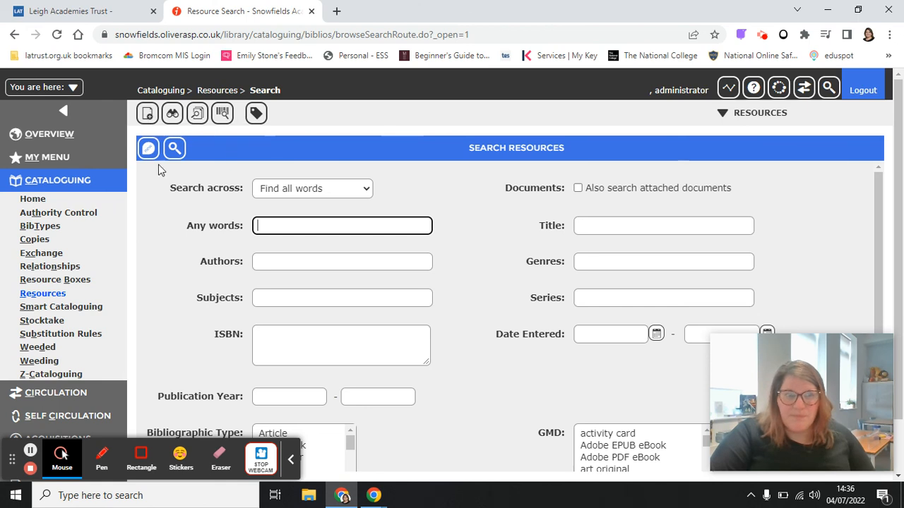
mouse_move(800, 396)
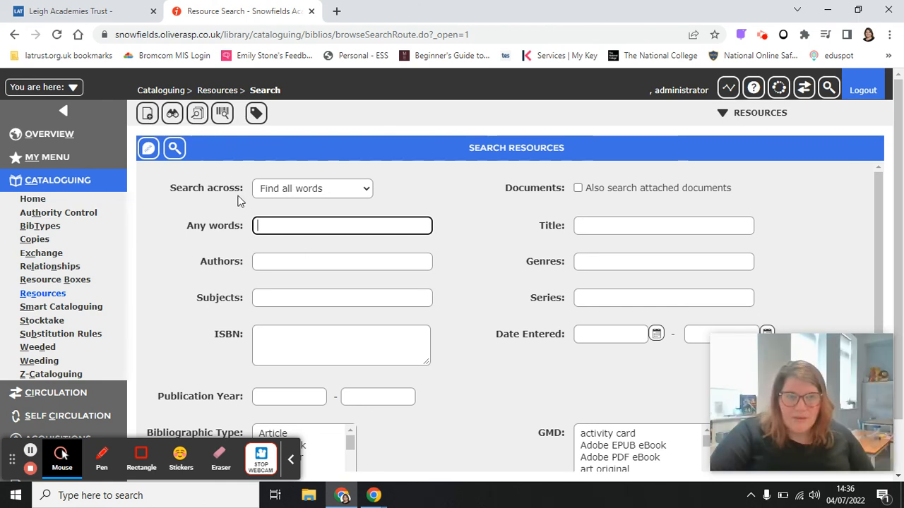